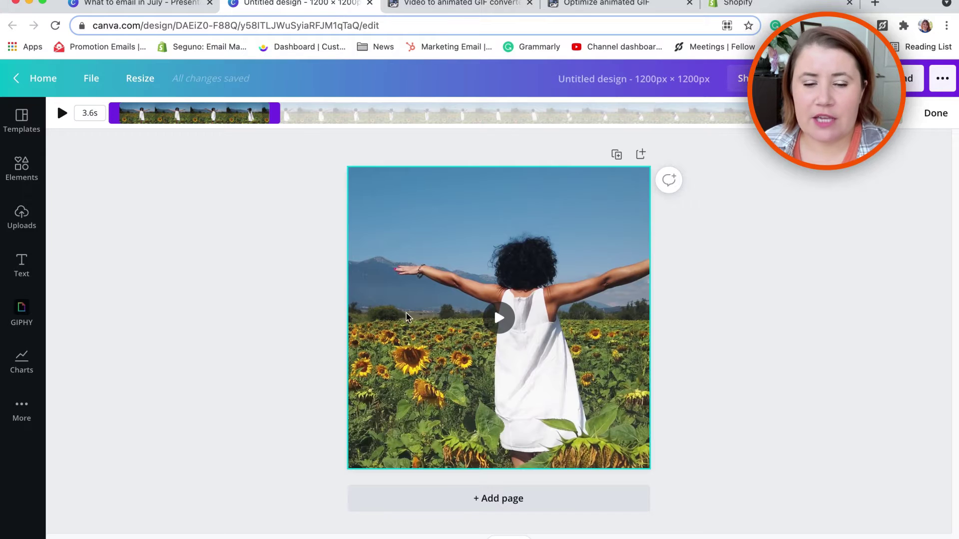
# Preview the sunflower clip, extend it to 3.8 seconds, and download it as an MP4 video.
pyautogui.click(499, 317)
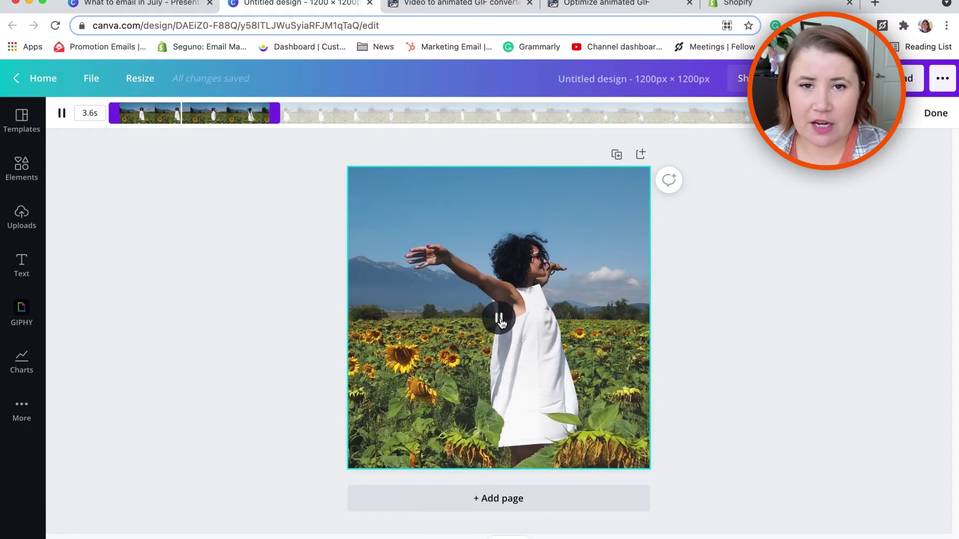
pyautogui.moveTo(277, 114)
pyautogui.mouseDown()
pyautogui.moveTo(379, 116)
pyautogui.moveTo(271, 116)
pyautogui.moveTo(279, 117)
pyautogui.mouseUp()
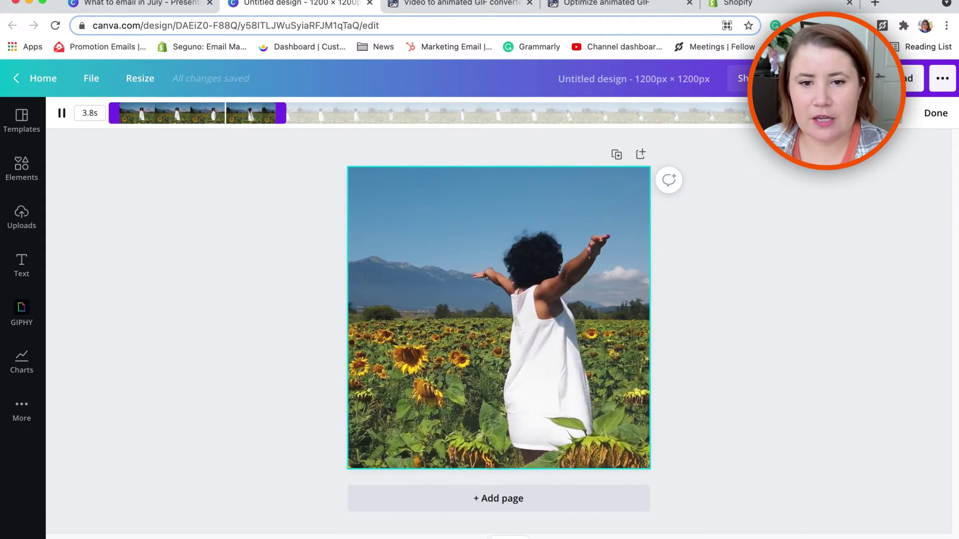
pyautogui.click(896, 78)
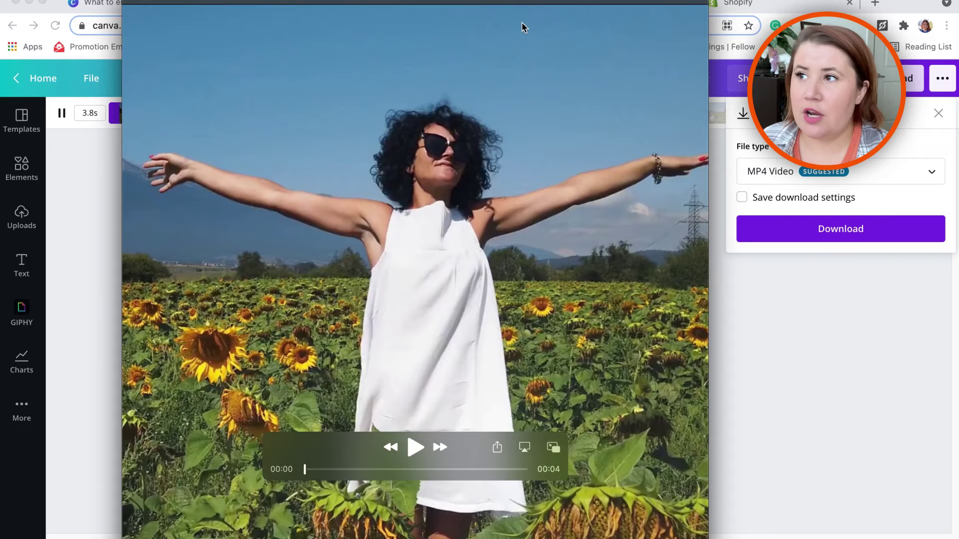
# Try trimming the downloaded sunflower video in QuickTime, then close it without keeping the trim.
pyautogui.click(131, 0)
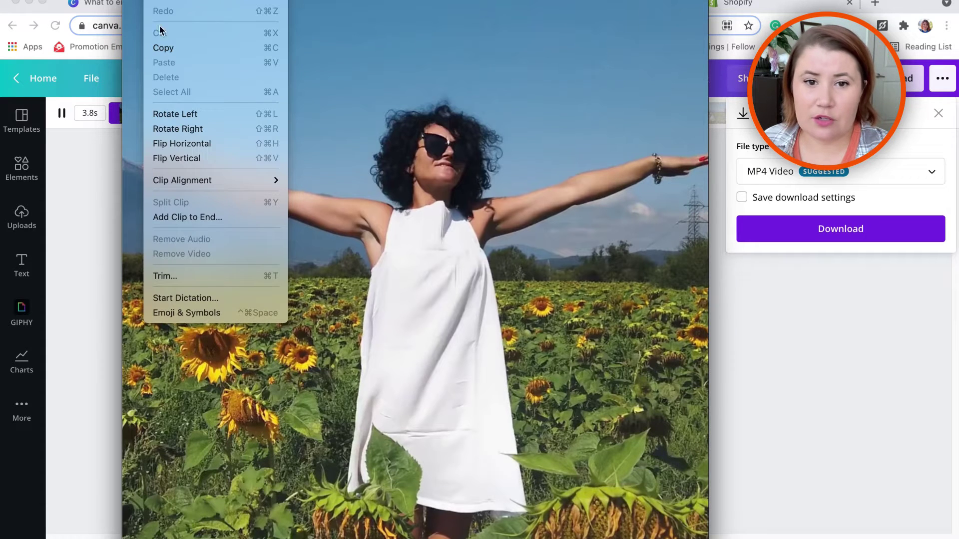
pyautogui.click(193, 277)
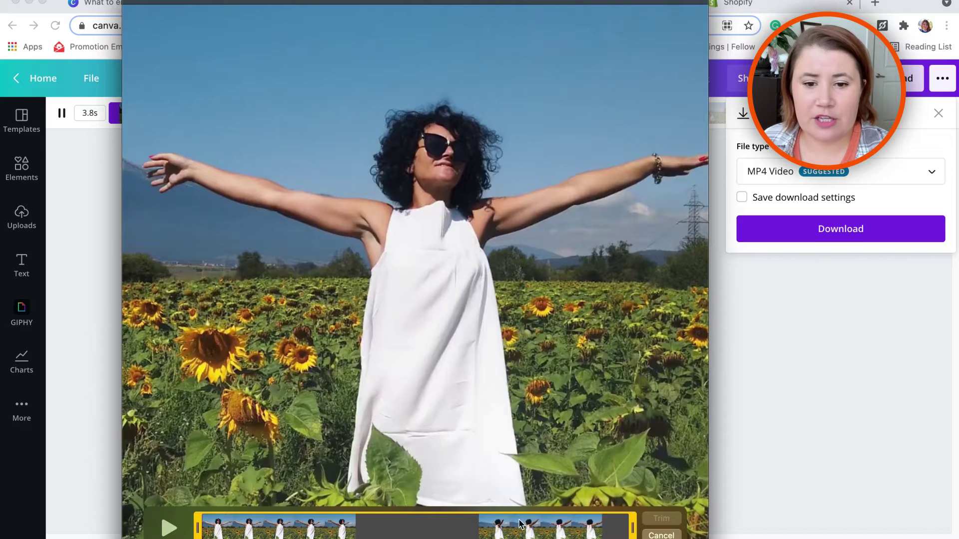
pyautogui.moveTo(617, 535); pyautogui.dragTo(613, 535)
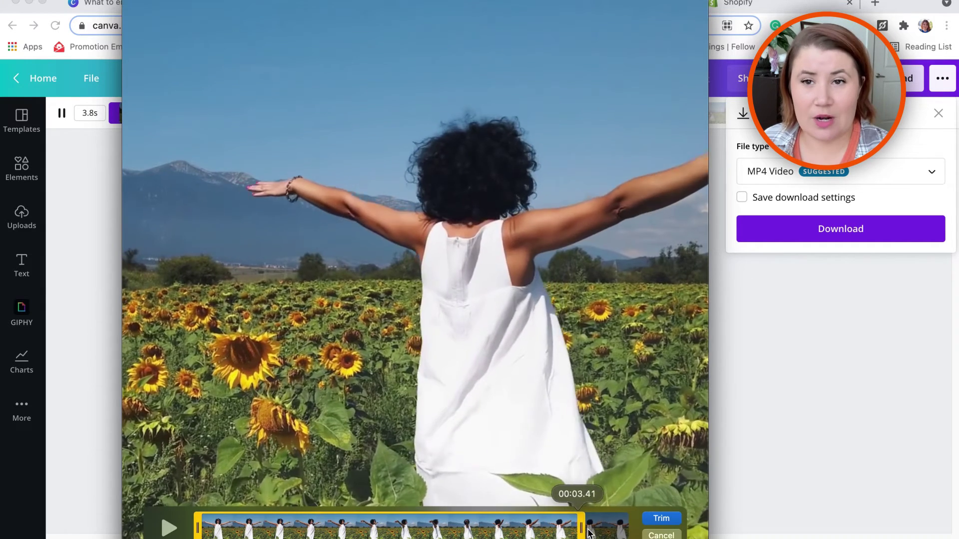
pyautogui.moveTo(196, 530)
pyautogui.mouseDown()
pyautogui.moveTo(225, 530)
pyautogui.moveTo(197, 529)
pyautogui.mouseUp()
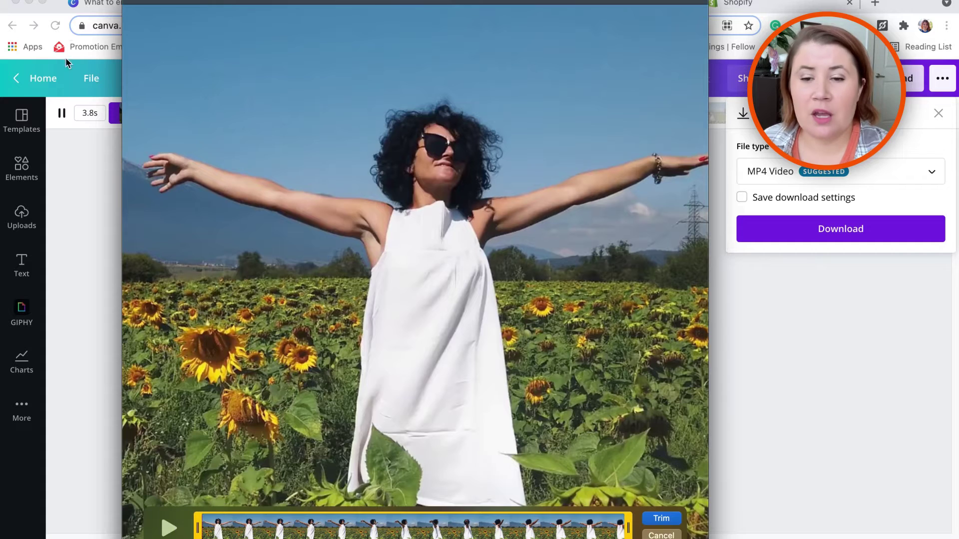
pyautogui.click(132, 2)
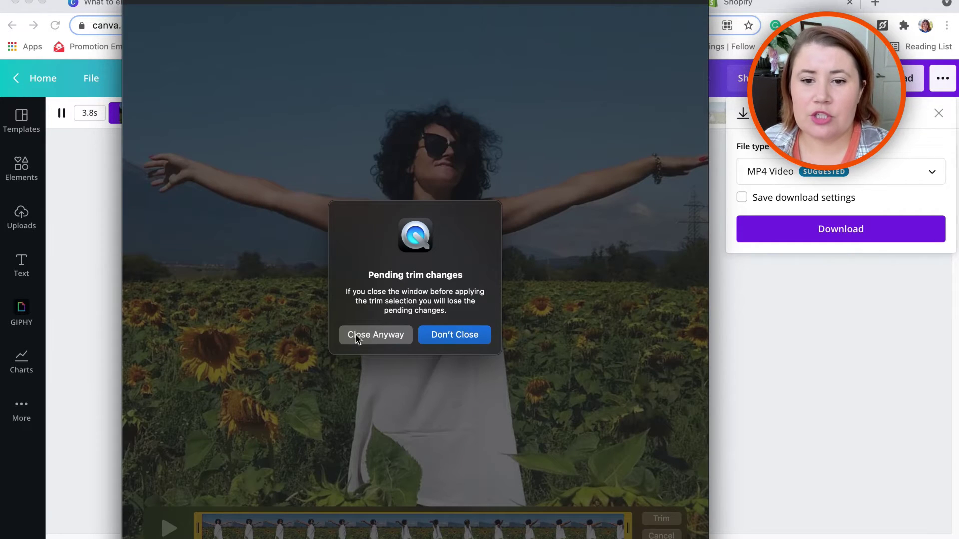
pyautogui.click(376, 340)
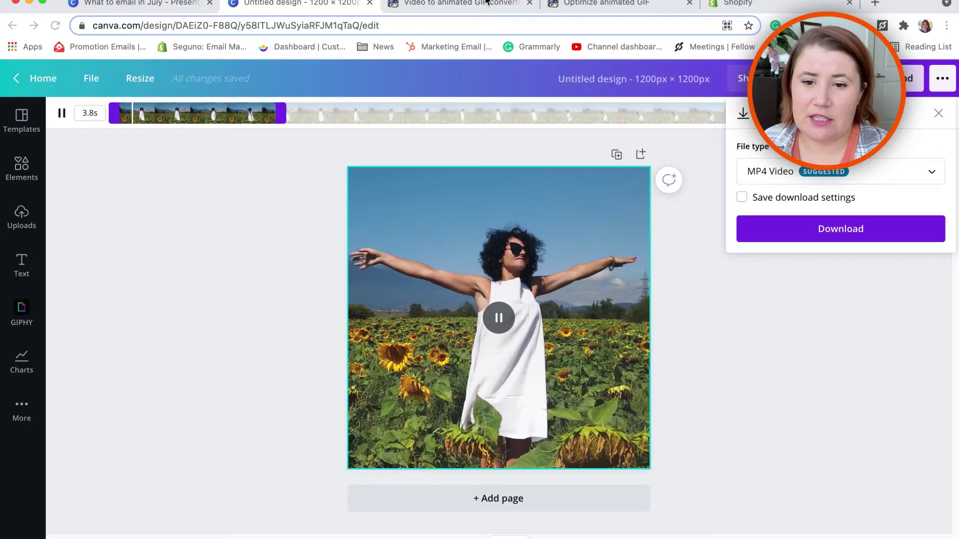
# Play the uploaded sunflower video preview in ezgif's Video to GIF converter.
pyautogui.click(459, 6)
pyautogui.scroll(20, 543, 173)
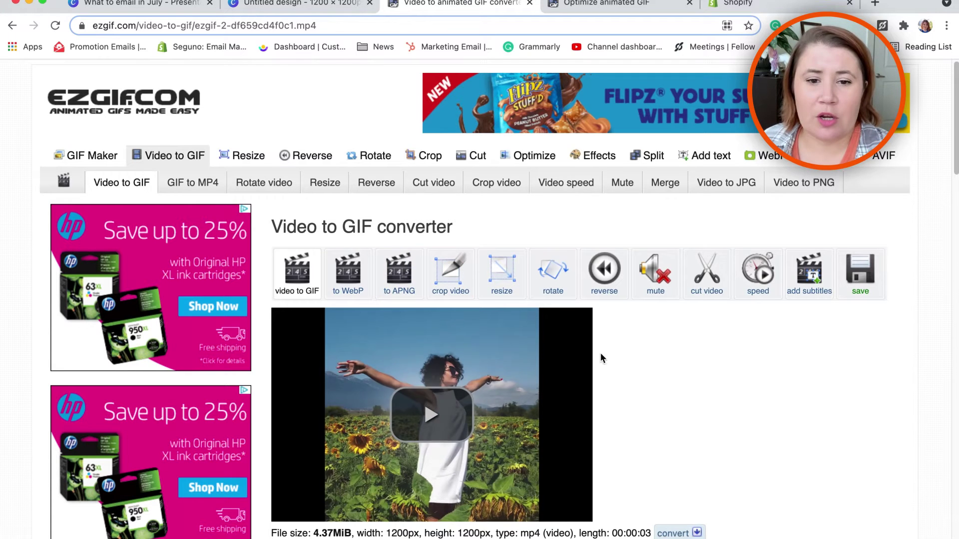
pyautogui.scroll(-5, 629, 349)
pyautogui.scroll(-3, 621, 367)
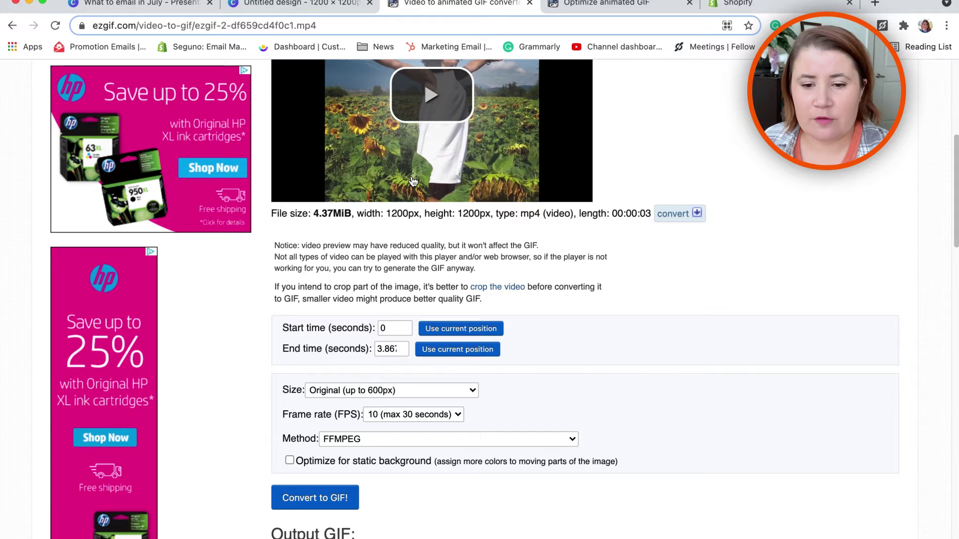
pyautogui.click(427, 93)
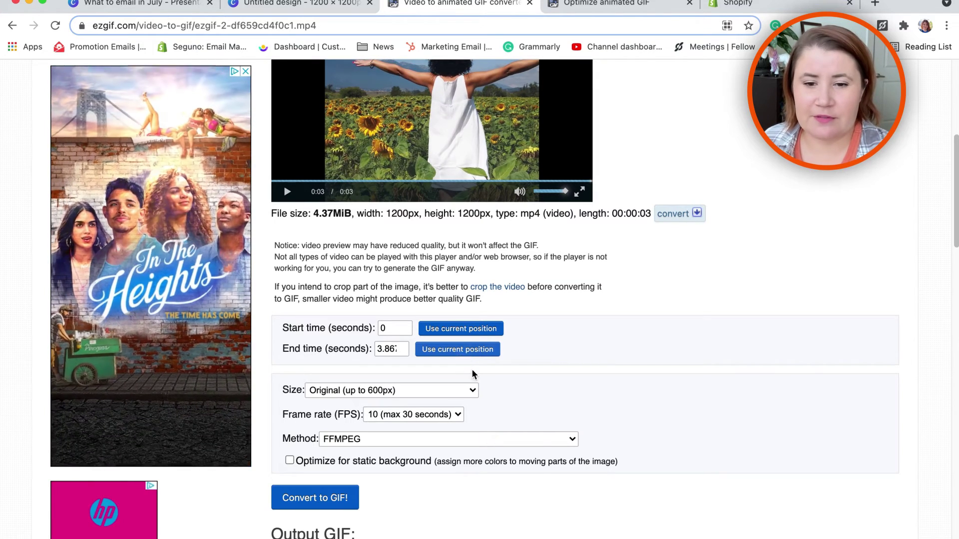
# Keep the frame rate at 10 fps, convert to GIF, and highlight the 7.99MiB result size.
pyautogui.scroll(-2, 494, 389)
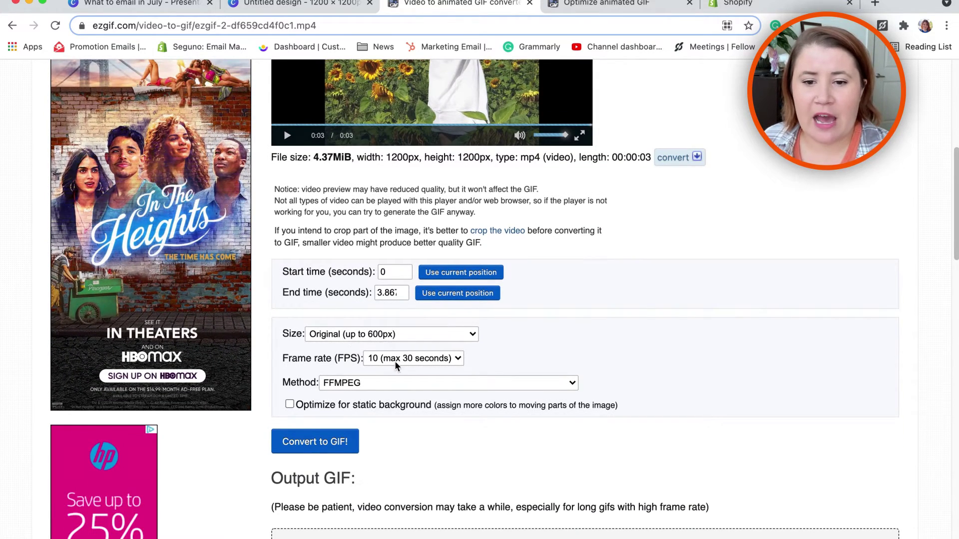
pyautogui.click(394, 360)
pyautogui.click(394, 361)
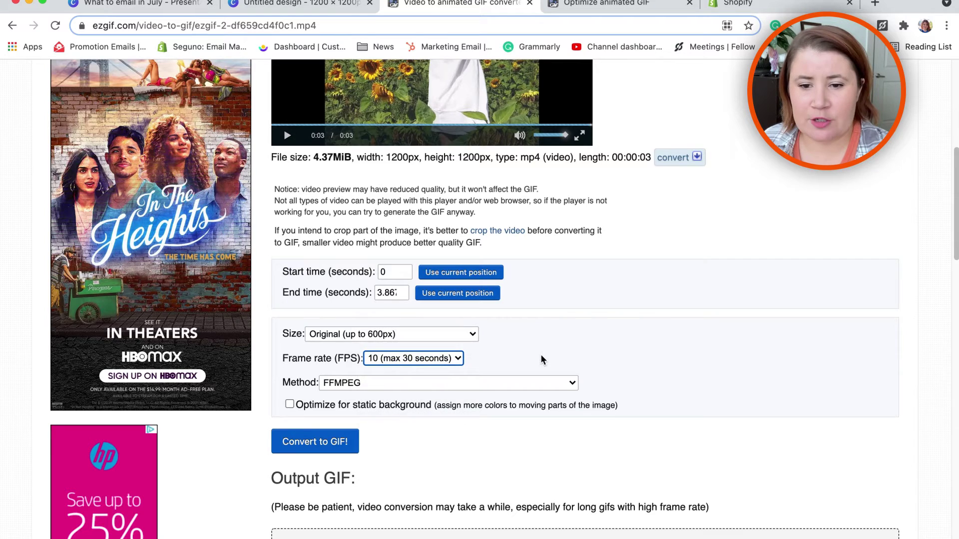
pyautogui.scroll(-5, 540, 355)
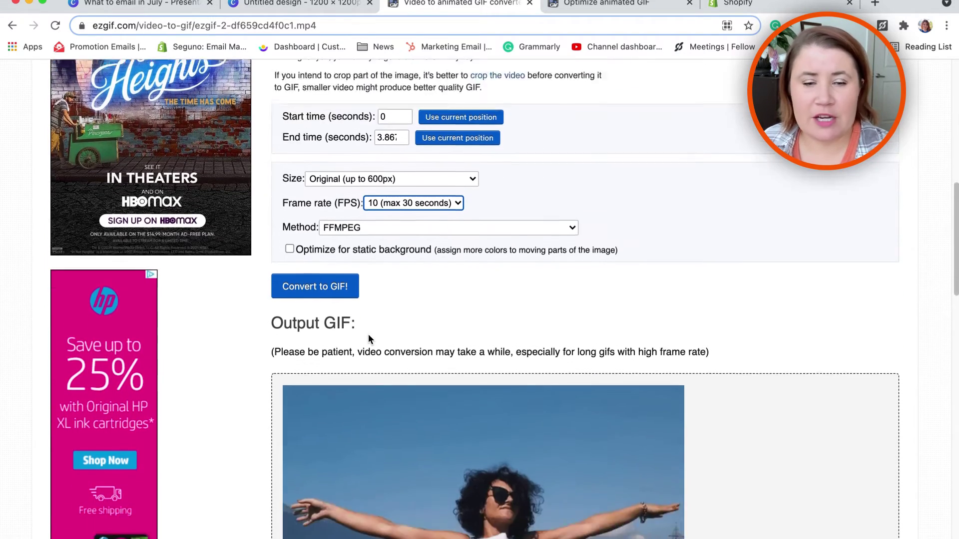
pyautogui.scroll(-3, 368, 339)
pyautogui.scroll(-6, 443, 409)
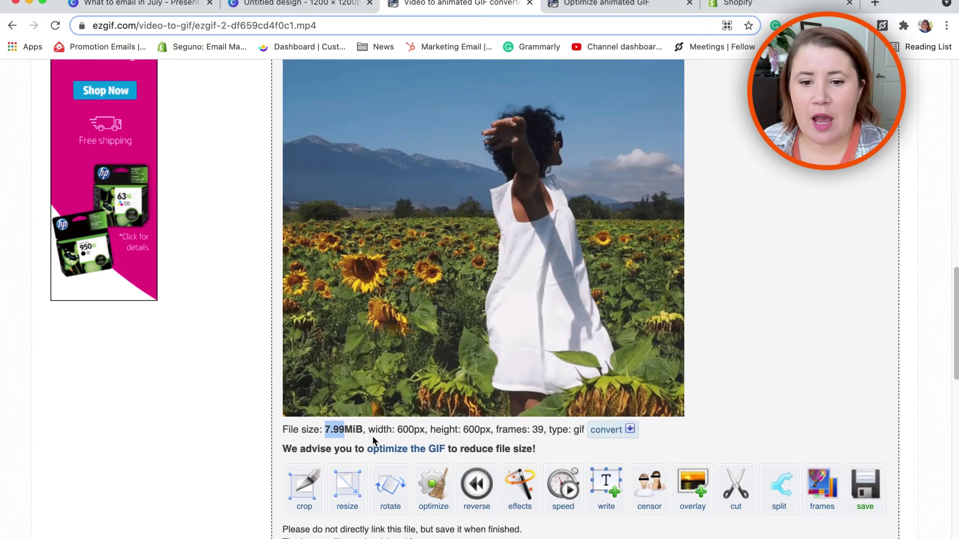
pyautogui.moveTo(373, 440); pyautogui.dragTo(366, 431)
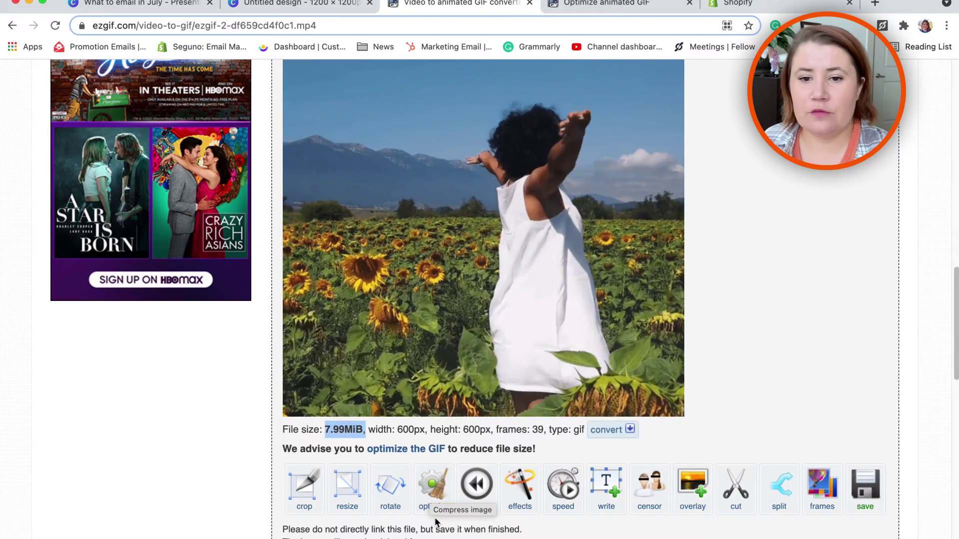
# Review the level-81 lossy-optimized GIF and highlight its 4.06MiB (-49.19%) file size.
pyautogui.click(614, 3)
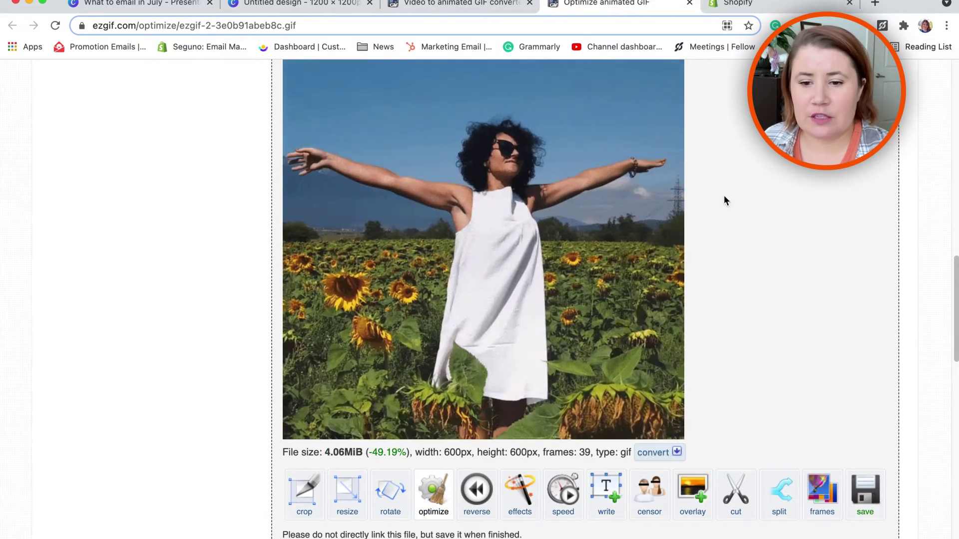
pyautogui.scroll(15, 715, 215)
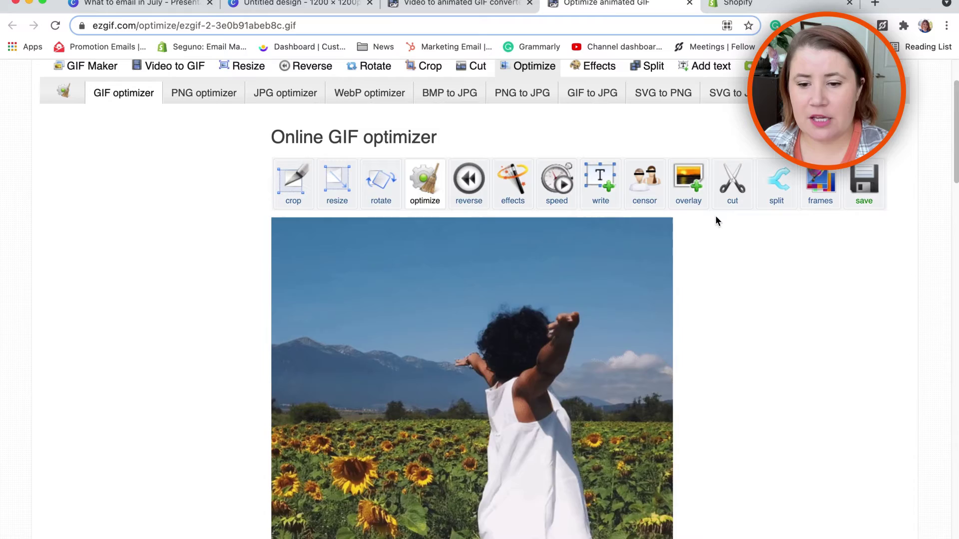
pyautogui.scroll(-4, 769, 304)
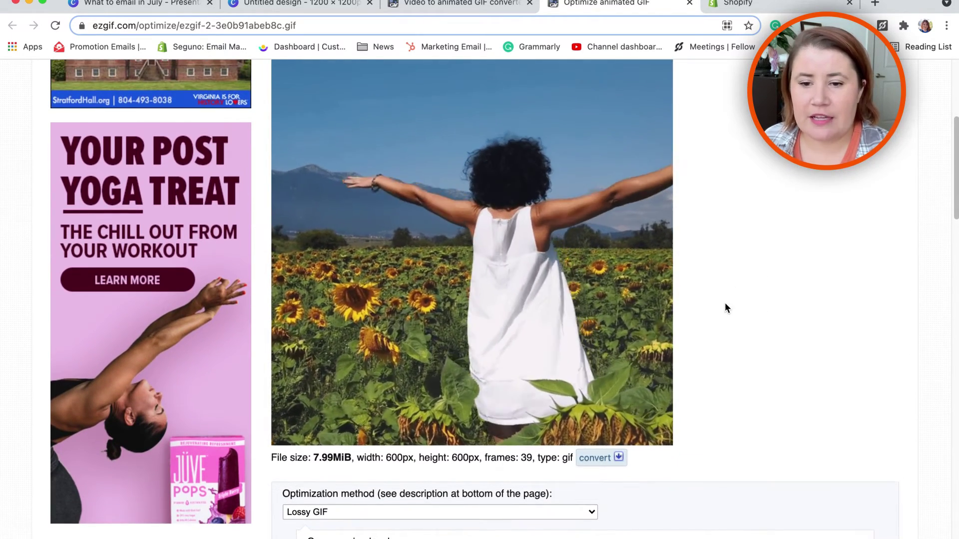
pyautogui.scroll(-4, 724, 305)
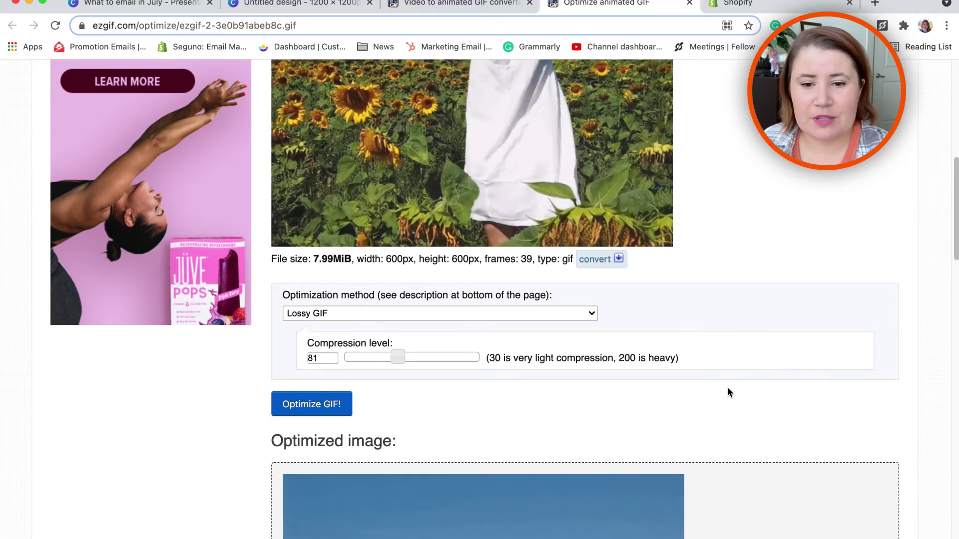
pyautogui.scroll(-2, 734, 389)
pyautogui.scroll(-5, 762, 356)
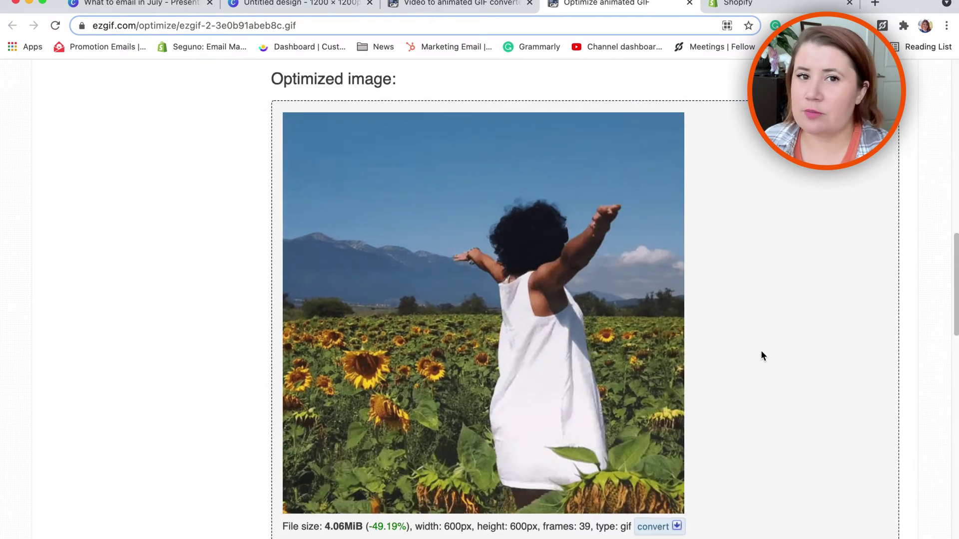
pyautogui.scroll(-4, 748, 354)
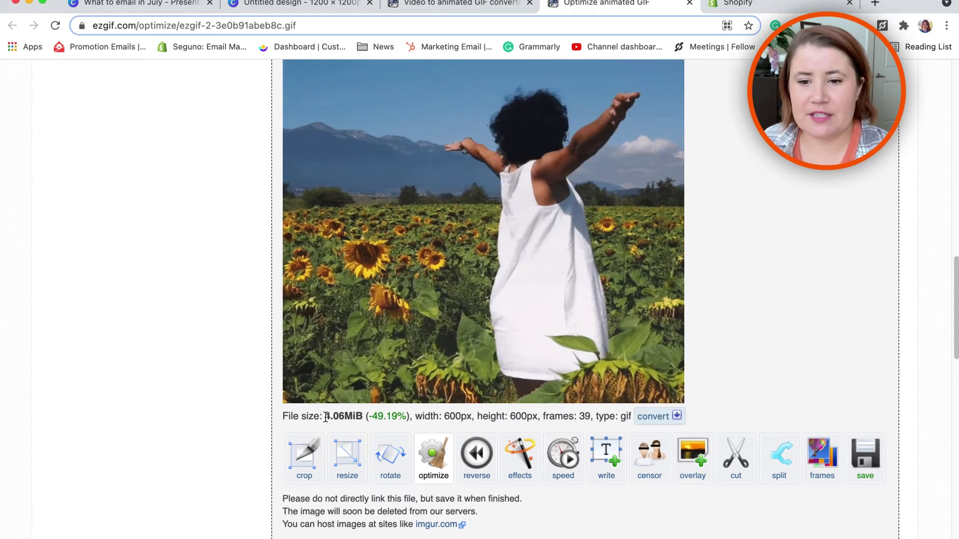
pyautogui.moveTo(326, 417); pyautogui.dragTo(378, 417)
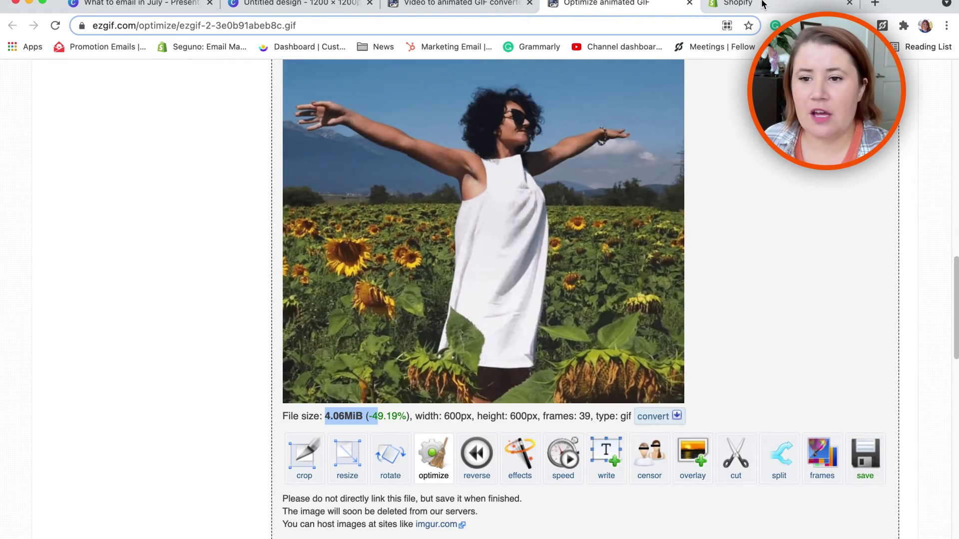
# Return to the Seguno newsletter and open the last Image section's settings to view the sunflower GIF.
pyautogui.click(736, 4)
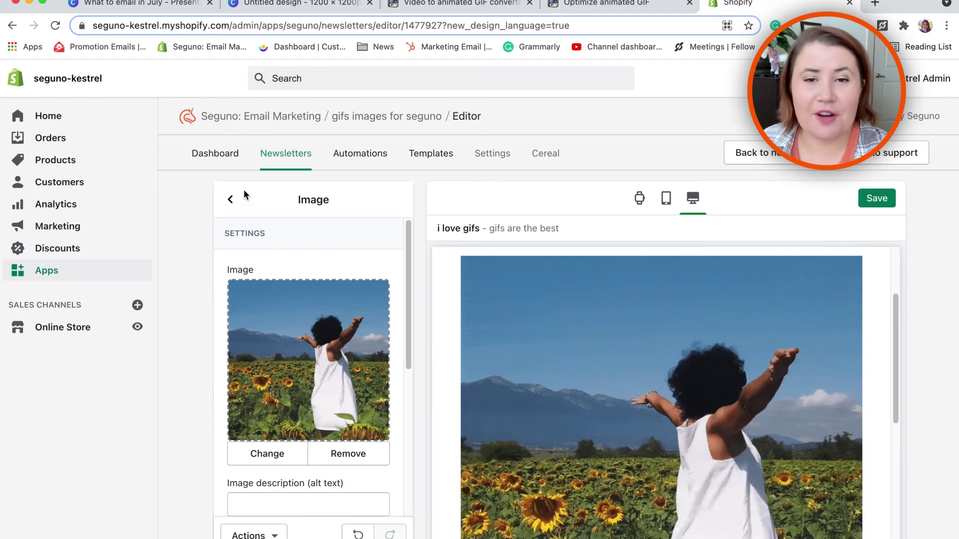
pyautogui.click(230, 199)
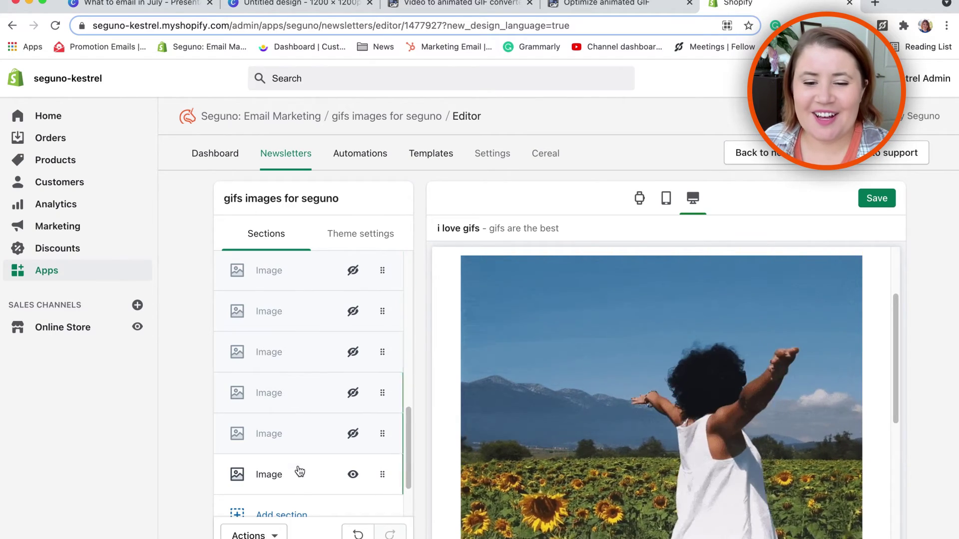
pyautogui.click(300, 480)
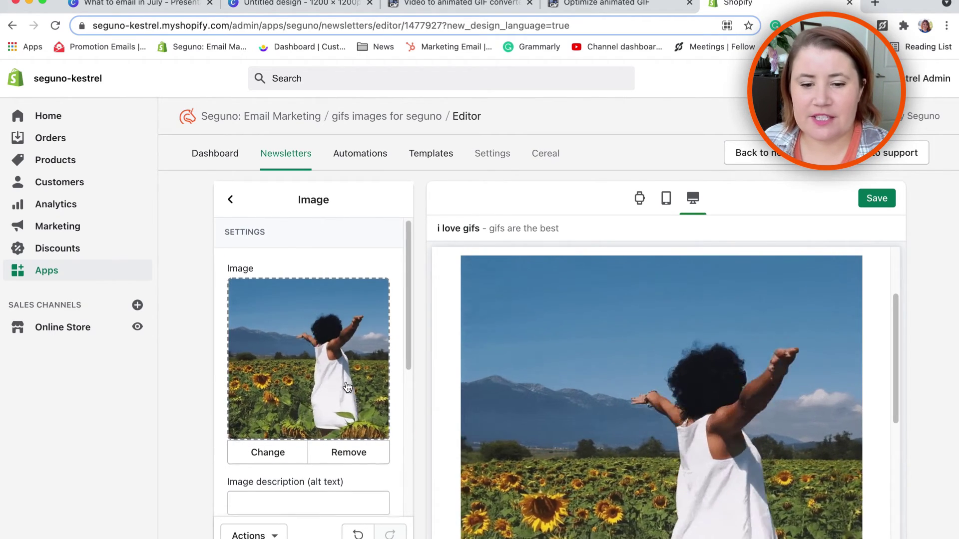
pyautogui.scroll(-1, 354, 451)
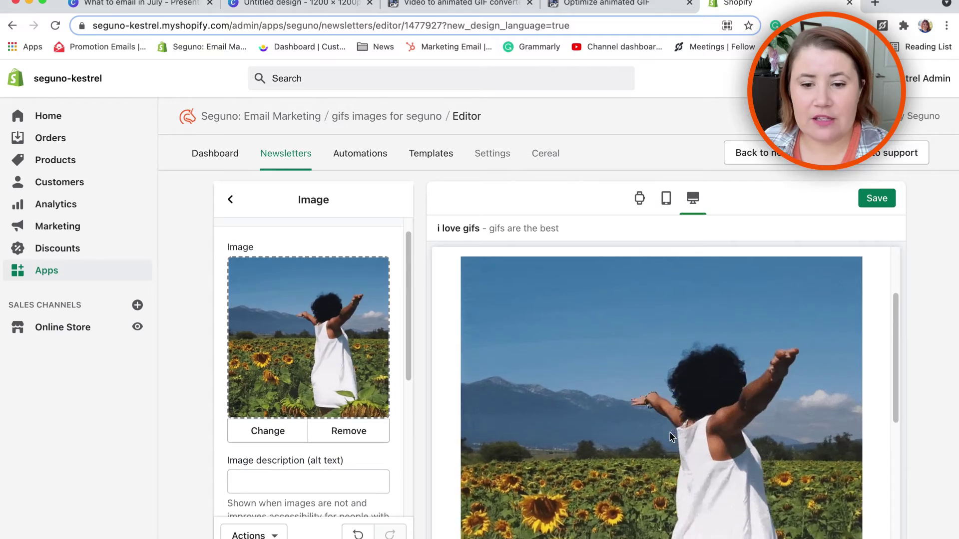
pyautogui.scroll(3, 671, 433)
pyautogui.scroll(-10, 669, 431)
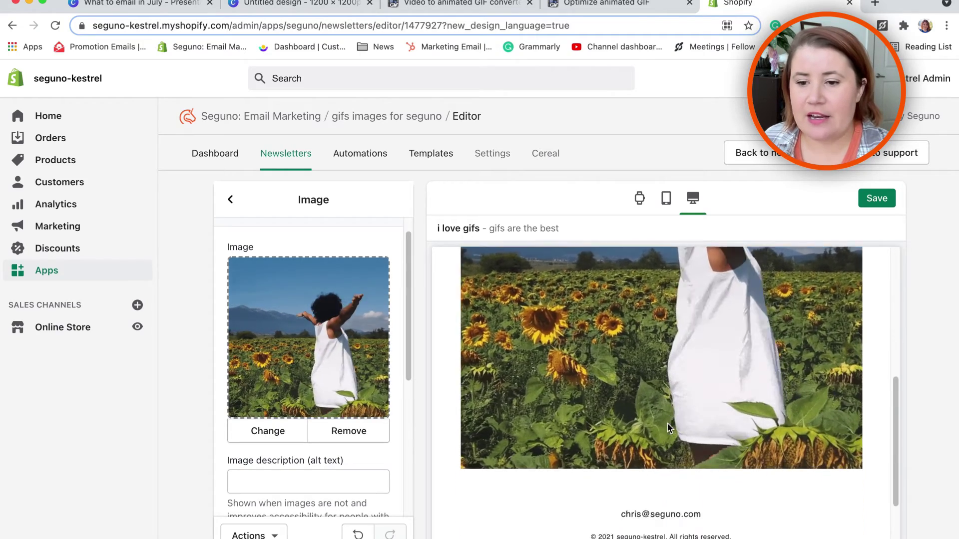
pyautogui.scroll(5, 666, 429)
pyautogui.scroll(3, 666, 428)
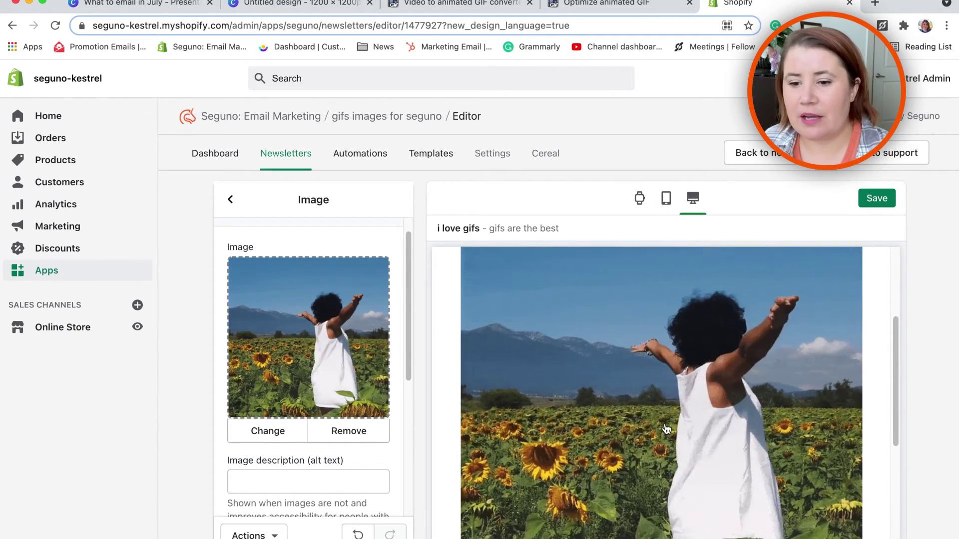
pyautogui.scroll(2, 666, 428)
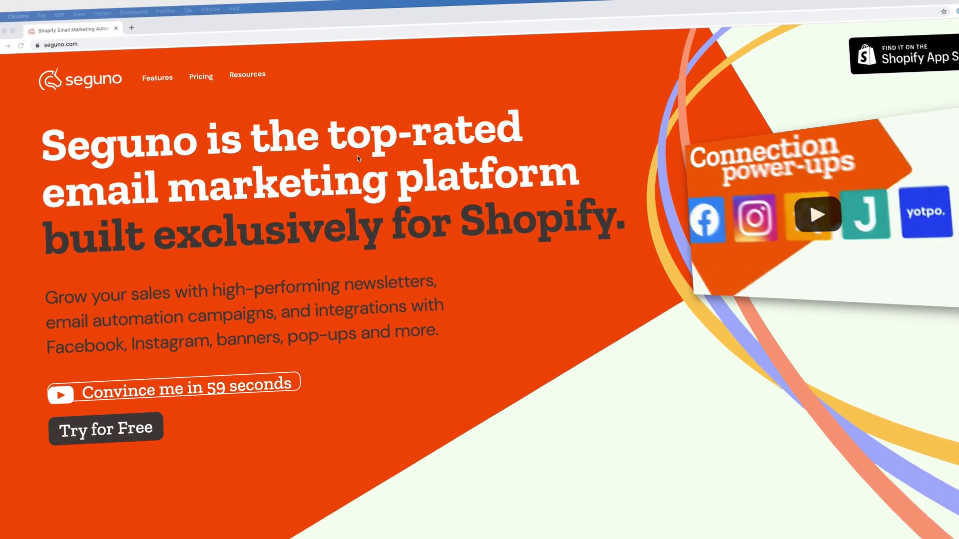
# Show the Resources dropdown in the seguno.com top navigation.
pyautogui.moveTo(249, 76)
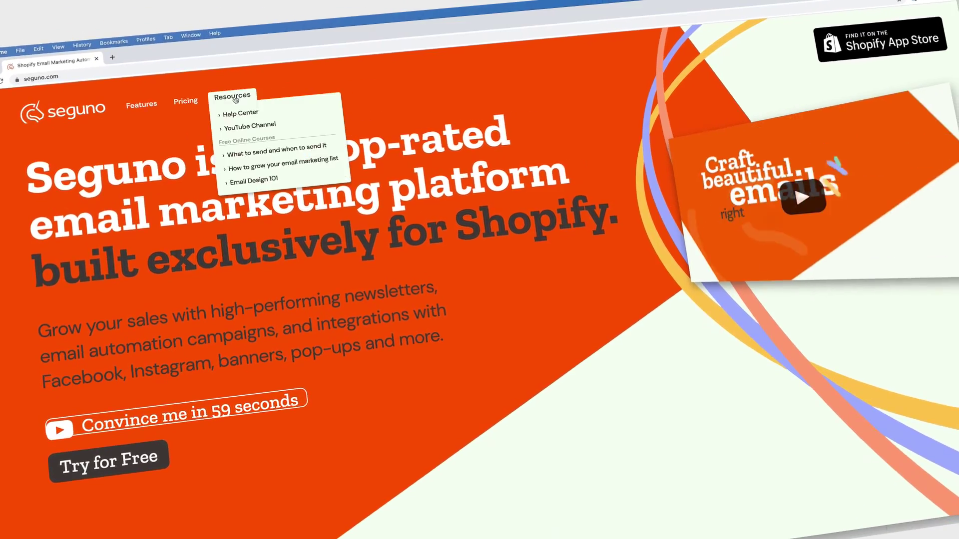